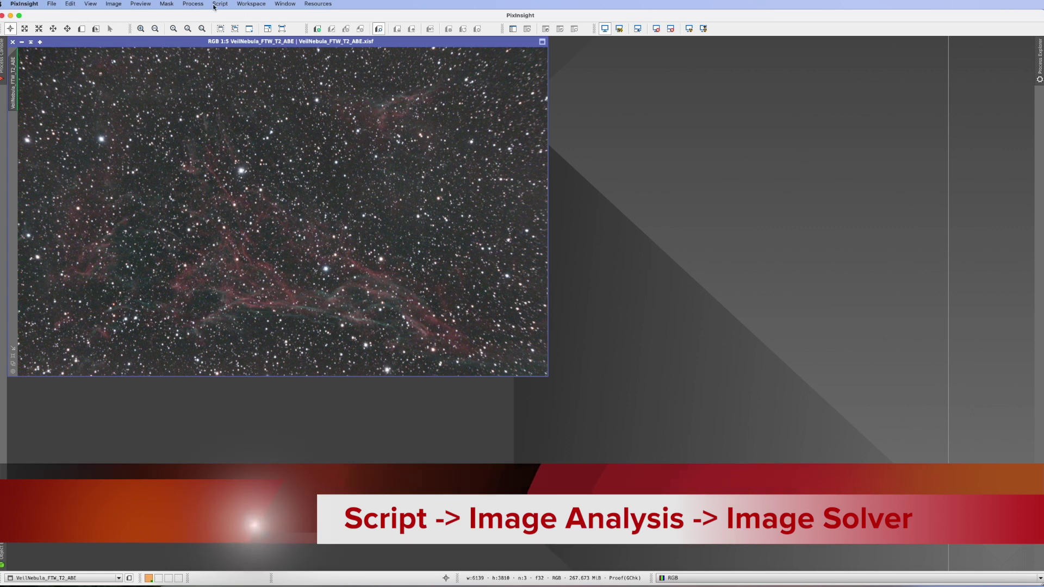
Step: Launch the ImageSolver script from Script > Image Analysis for the Veil Nebula image
{"action": "left_click", "coordinate": [214, 5]}
{"action": "mouse_move", "coordinate": [239, 75]}
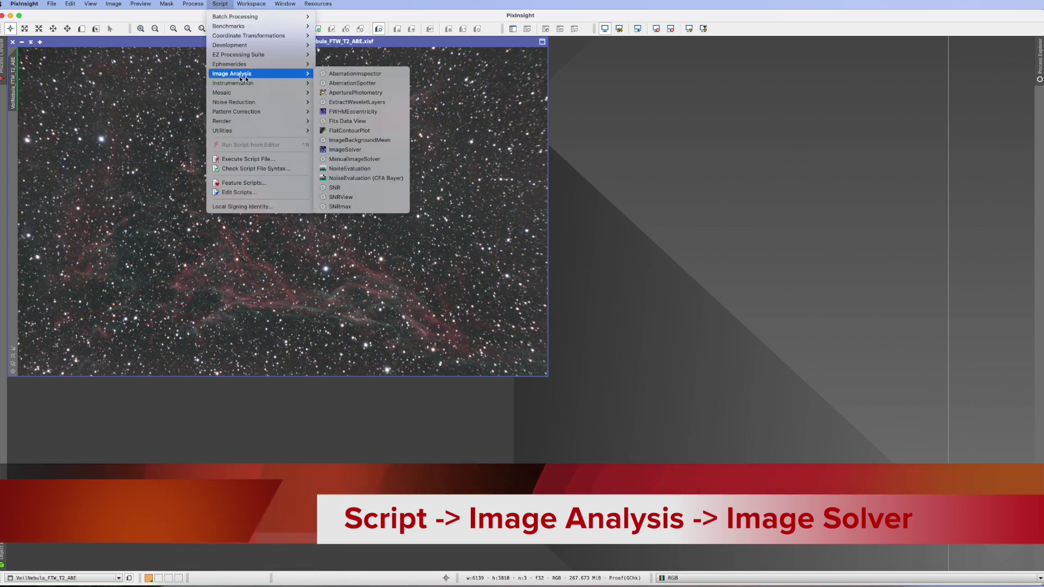
{"action": "left_click", "coordinate": [345, 150]}
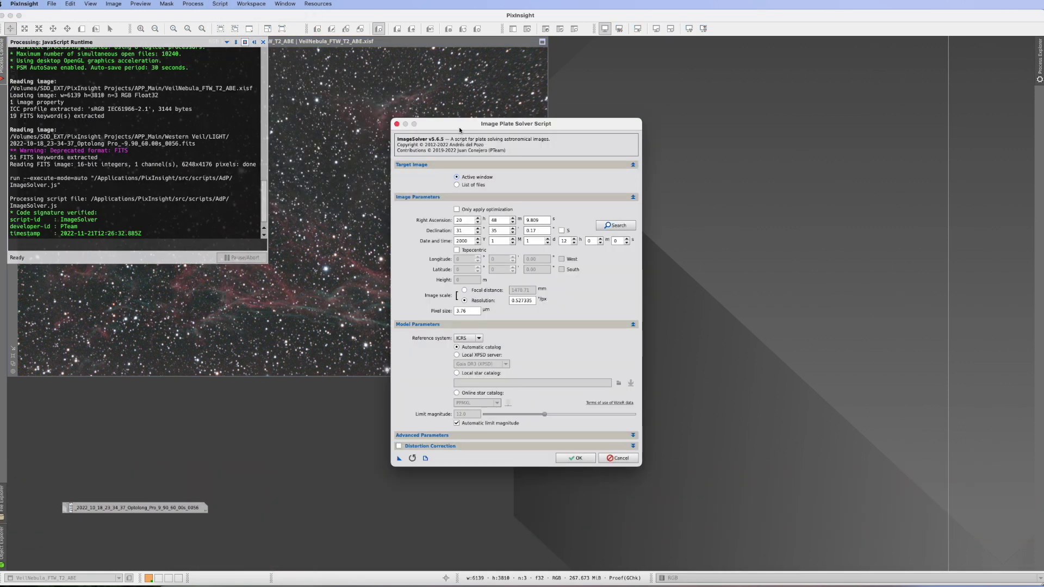
Step: Move the Image Plate Solver window to the right side, clear of the Veil Nebula image
{"action": "left_click_drag", "start_coordinate": [458, 129], "coordinate": [686, 114]}
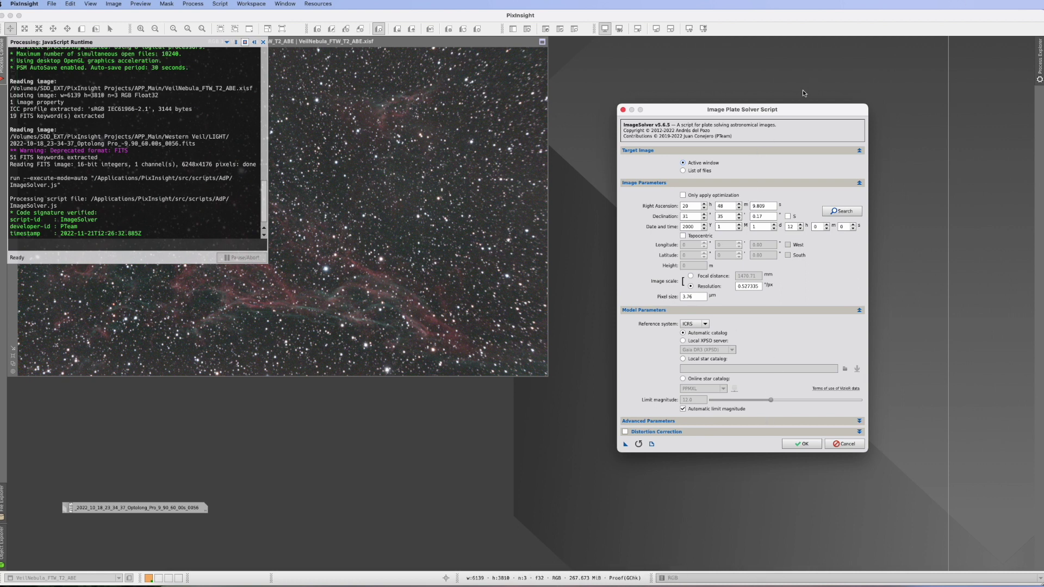
{"action": "left_click_drag", "start_coordinate": [799, 109], "coordinate": [797, 43]}
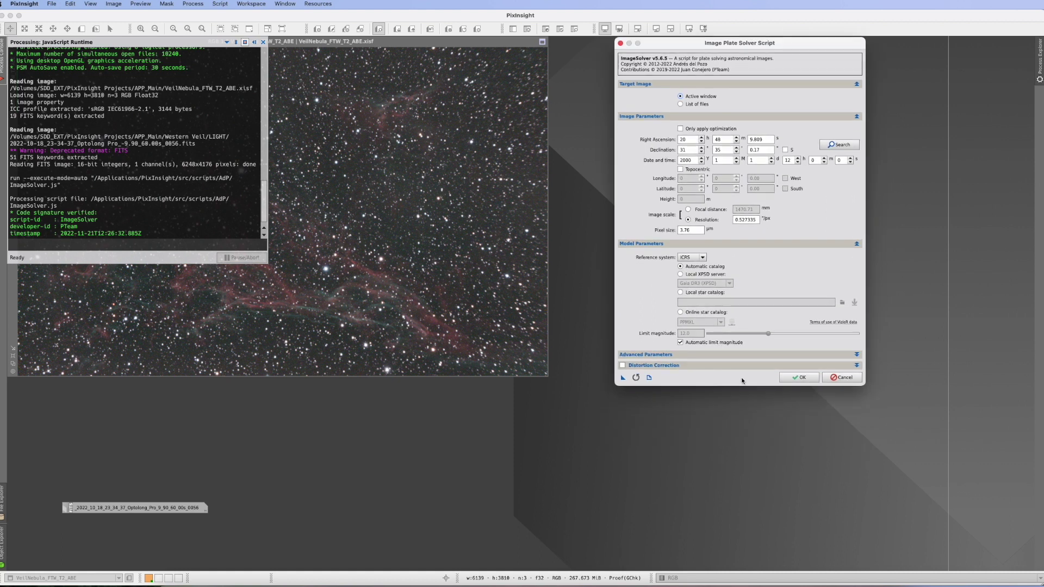
{"action": "left_click", "coordinate": [857, 354]}
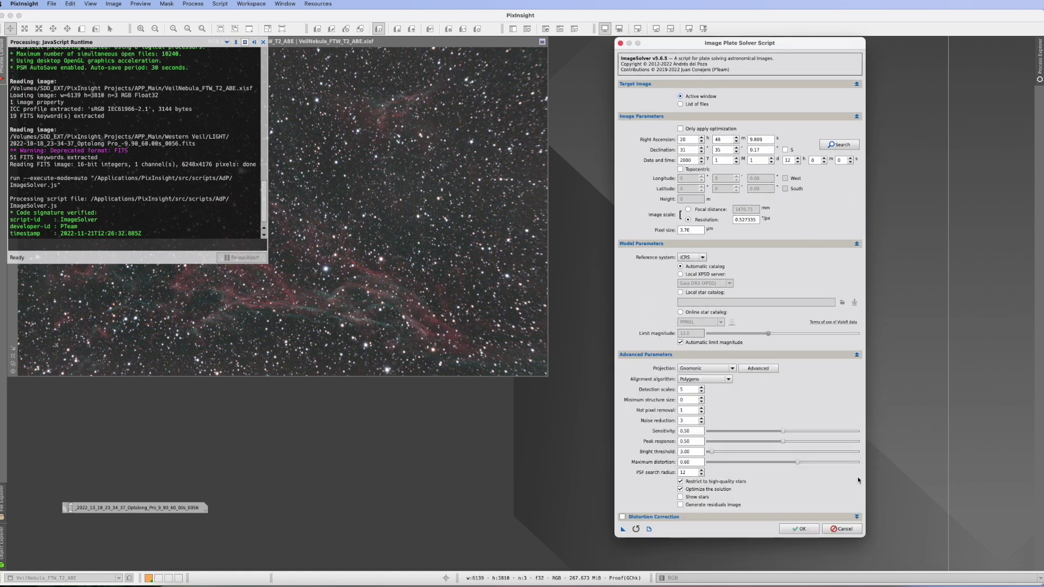
{"action": "left_click", "coordinate": [858, 517]}
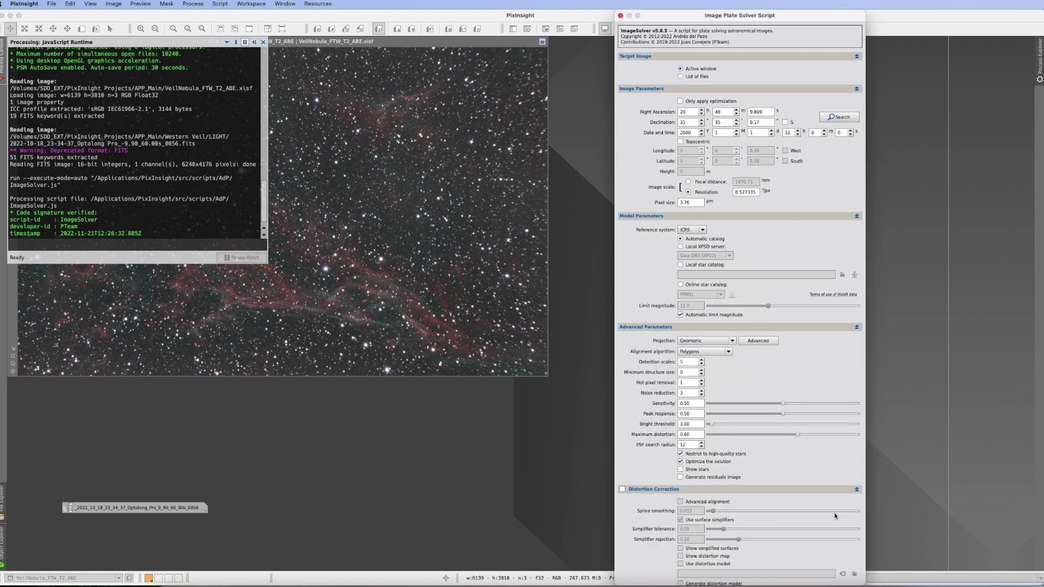
{"action": "left_click", "coordinate": [857, 489]}
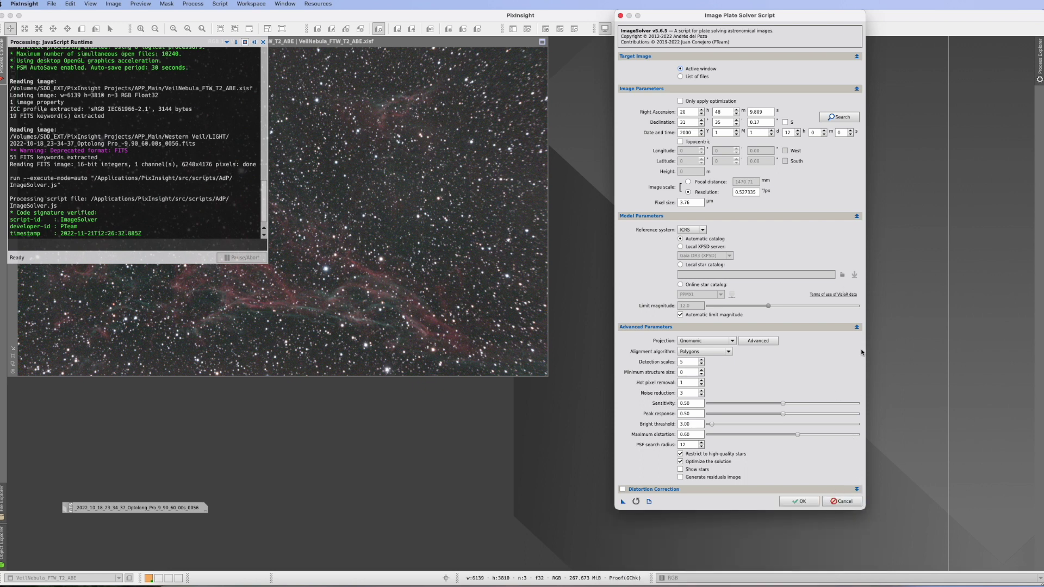
{"action": "left_click", "coordinate": [857, 327]}
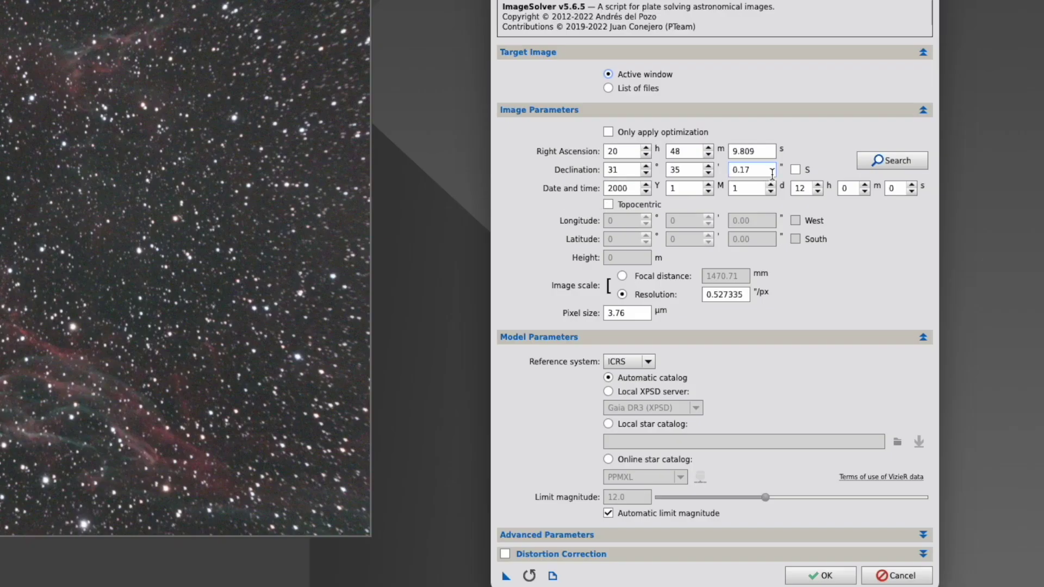
Step: Look up M 20 online and fill RA 18 2 42.000, Dec 22 58 18.00 south
{"action": "left_click", "coordinate": [881, 159]}
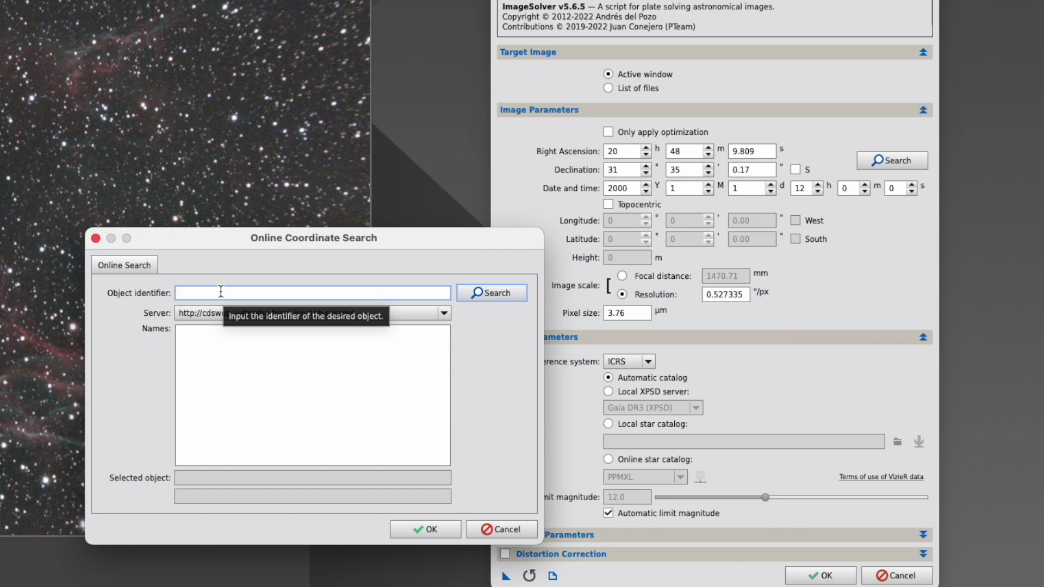
{"action": "type", "text": "M 20"}
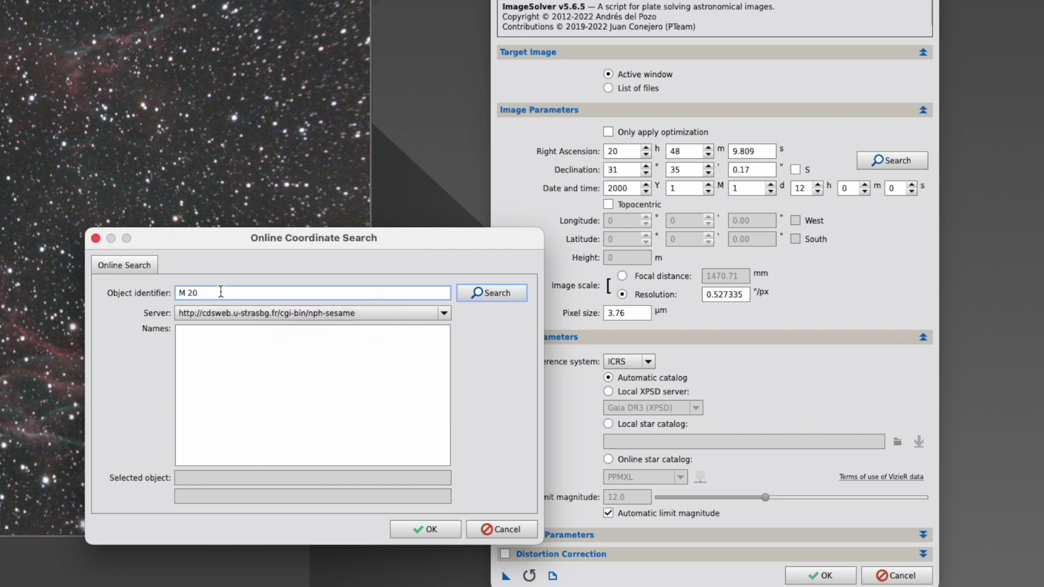
{"action": "left_click", "coordinate": [498, 296]}
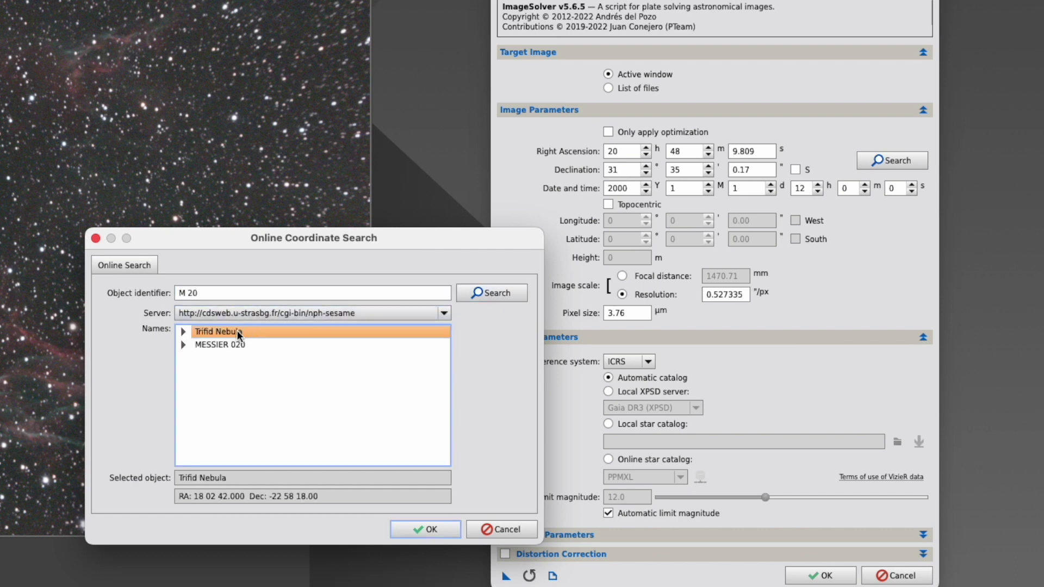
{"action": "left_click", "coordinate": [418, 530]}
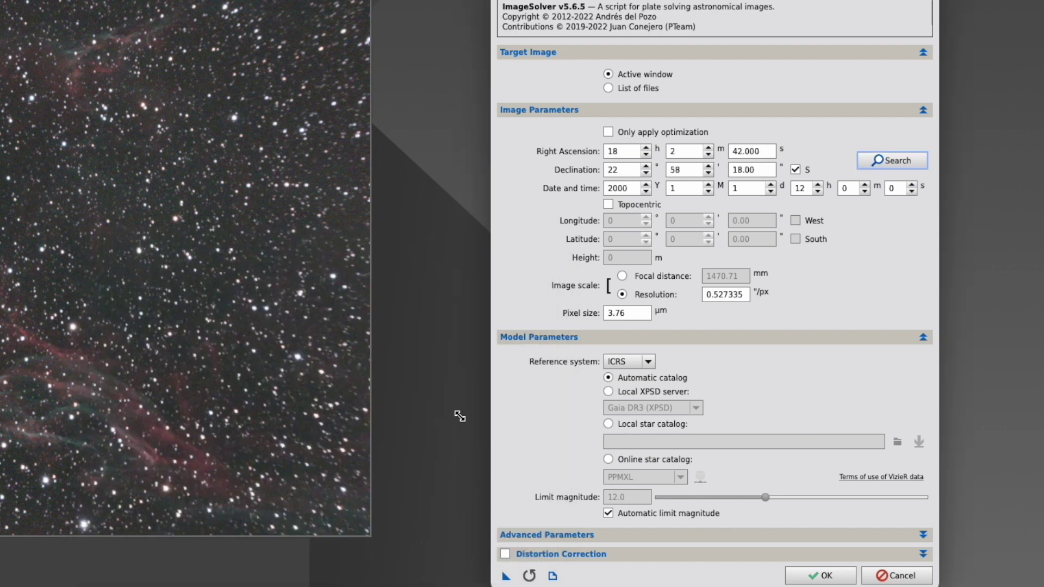
{"action": "left_click", "coordinate": [608, 170]}
{"action": "left_click", "coordinate": [631, 191]}
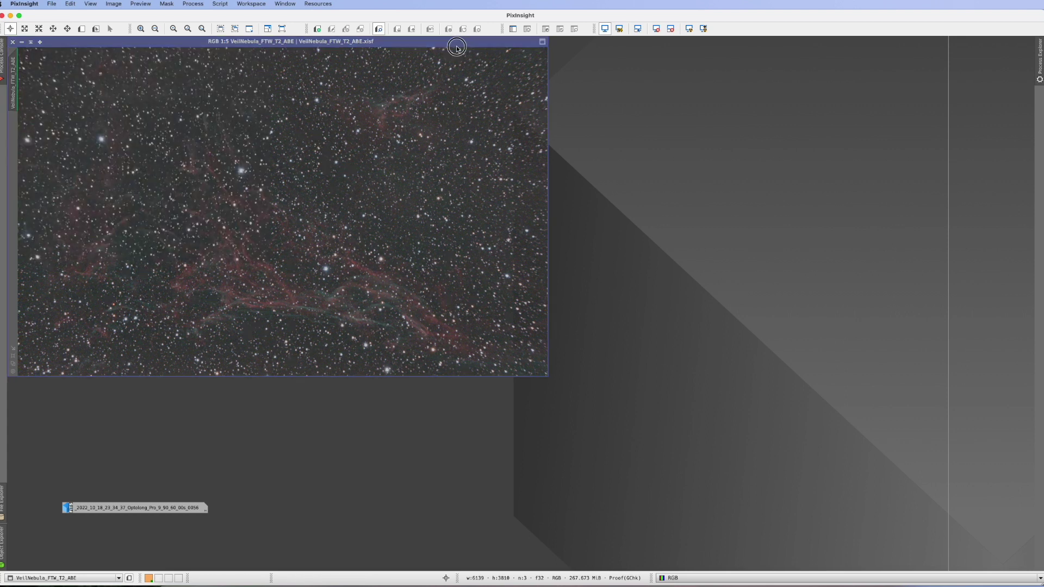
Step: Move the Veil Nebula image window to the centre of the workspace
{"action": "left_click_drag", "start_coordinate": [457, 43], "coordinate": [630, 92]}
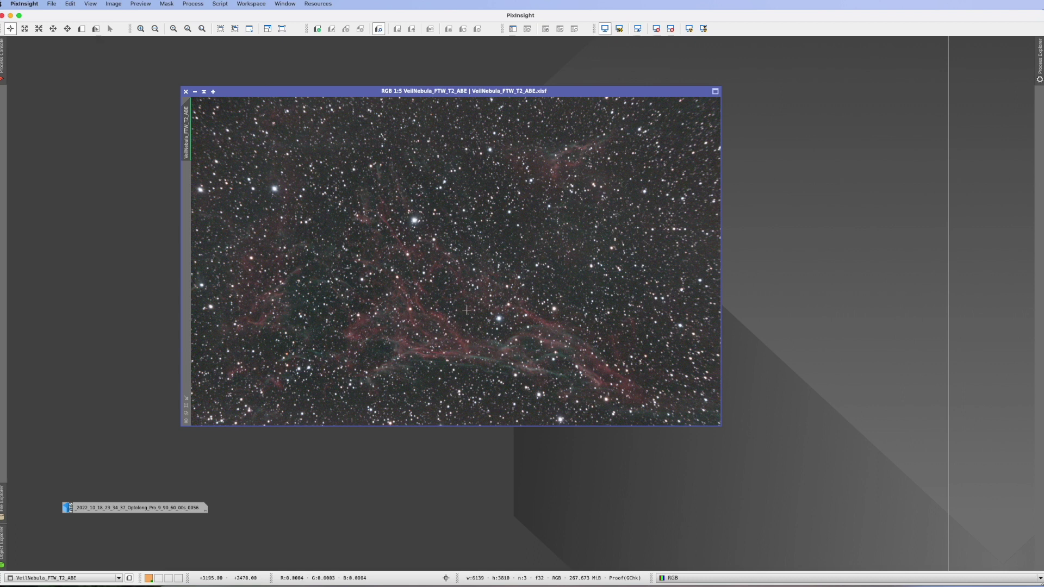
Step: Open the iconized raw sub-frame 2022_10_18_23_34_37_Optolong_Pro_9_90_60_00s_0056
{"action": "double_click", "coordinate": [146, 512]}
Step: Auto-stretch the raw sub-frame and copy its FITS header keywords onto the Veil Nebula image
{"action": "left_click_drag", "start_coordinate": [351, 60], "coordinate": [391, 130]}
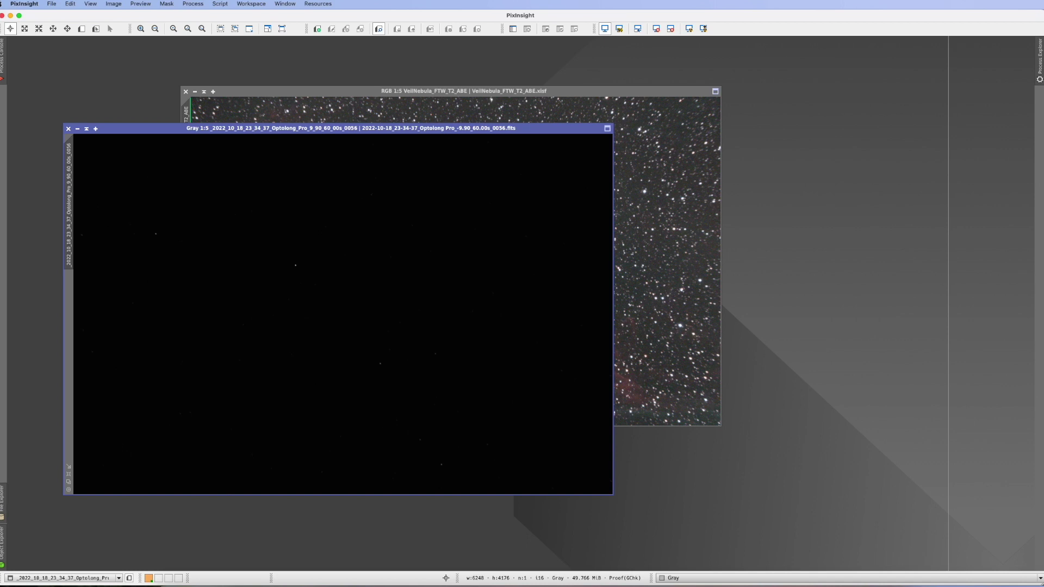
{"action": "key", "text": "super+a"}
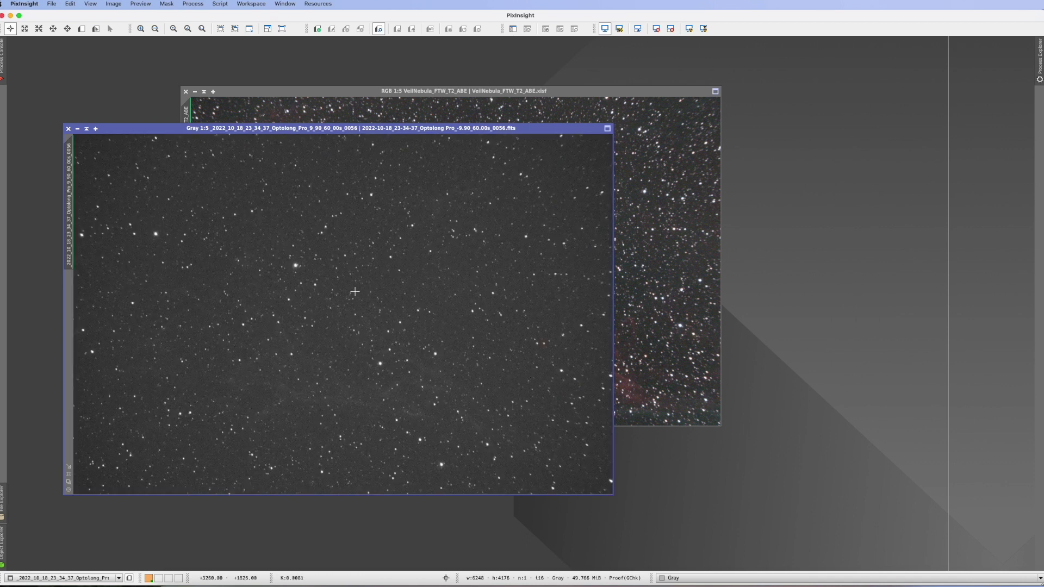
{"action": "left_click", "coordinate": [192, 4]}
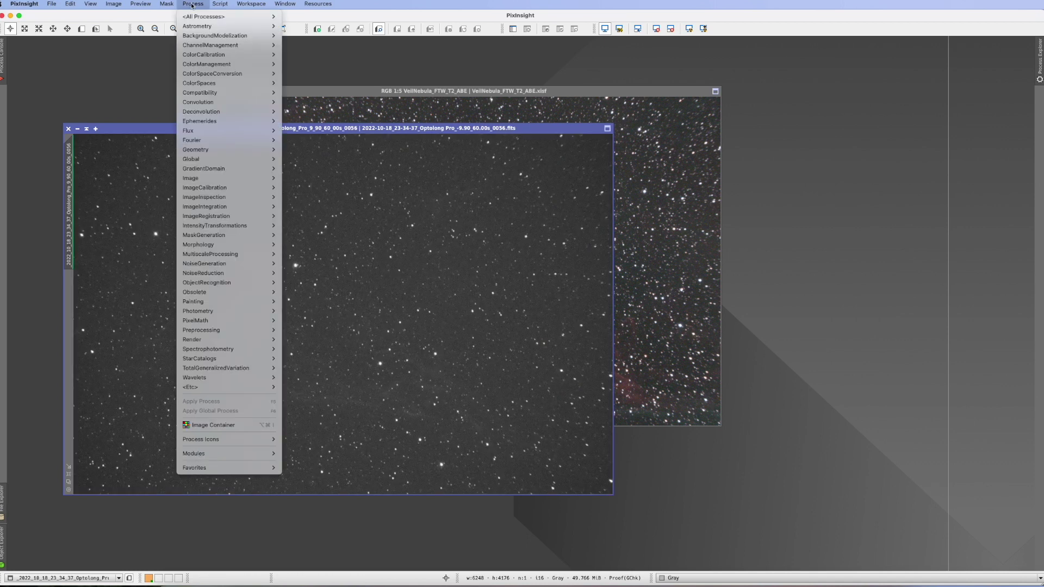
{"action": "mouse_move", "coordinate": [229, 178]}
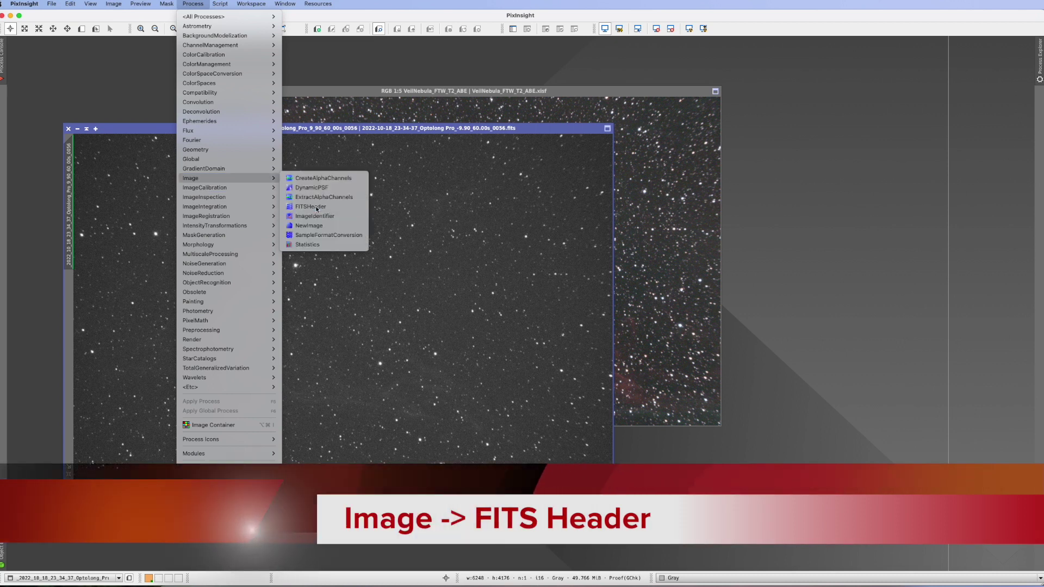
{"action": "left_click", "coordinate": [316, 209]}
{"action": "left_click", "coordinate": [726, 164]}
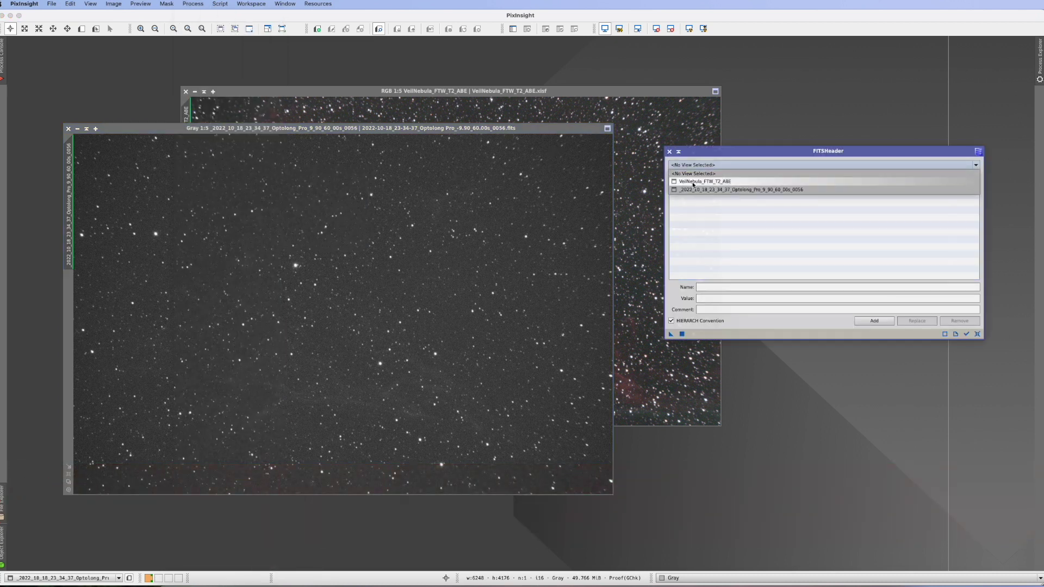
{"action": "left_click", "coordinate": [692, 191]}
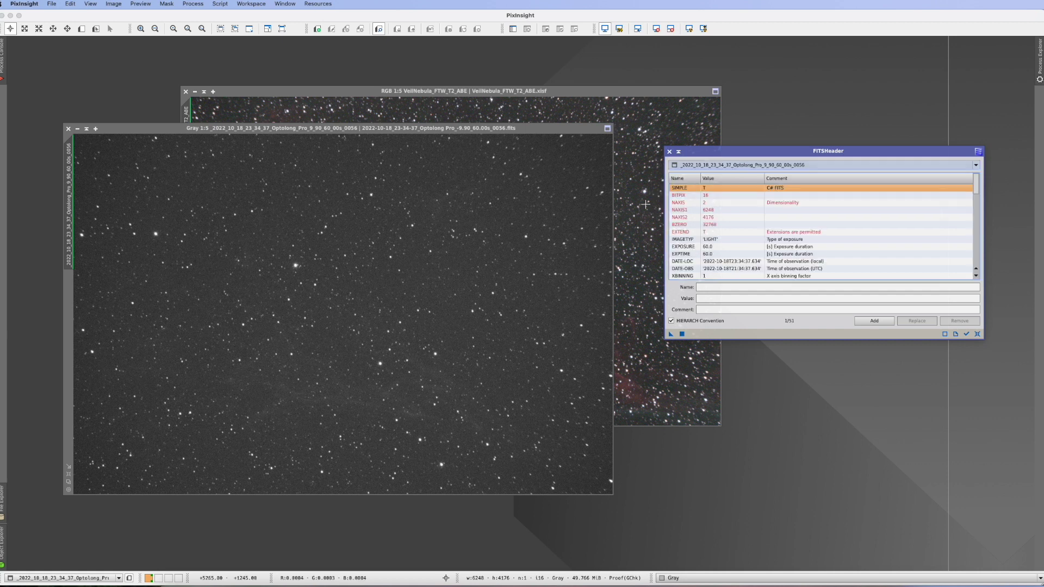
{"action": "scroll", "coordinate": [815, 254], "scroll_direction": "down", "scroll_amount": 4}
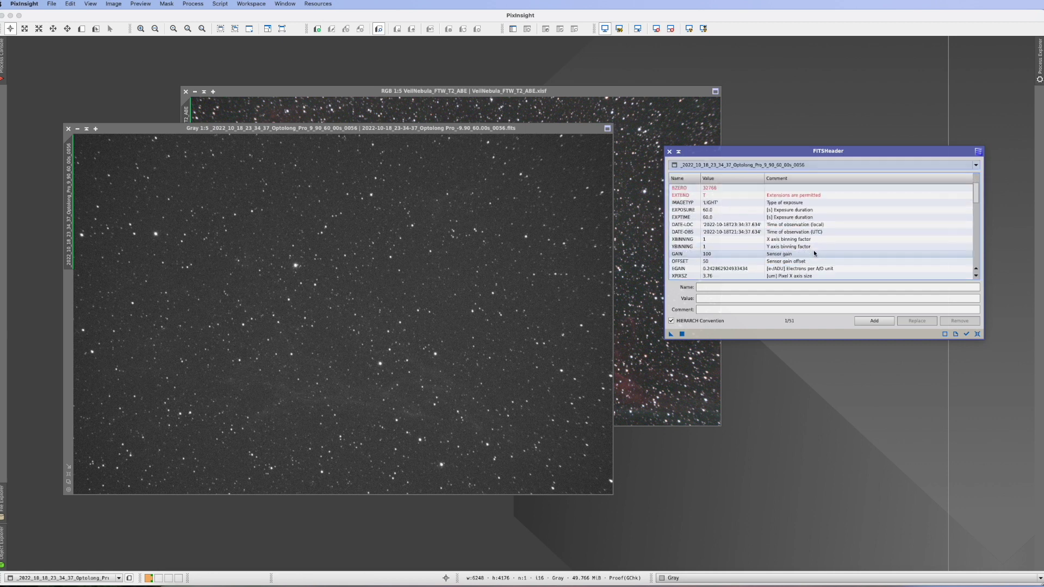
{"action": "scroll", "coordinate": [815, 254], "scroll_direction": "down", "scroll_amount": 4}
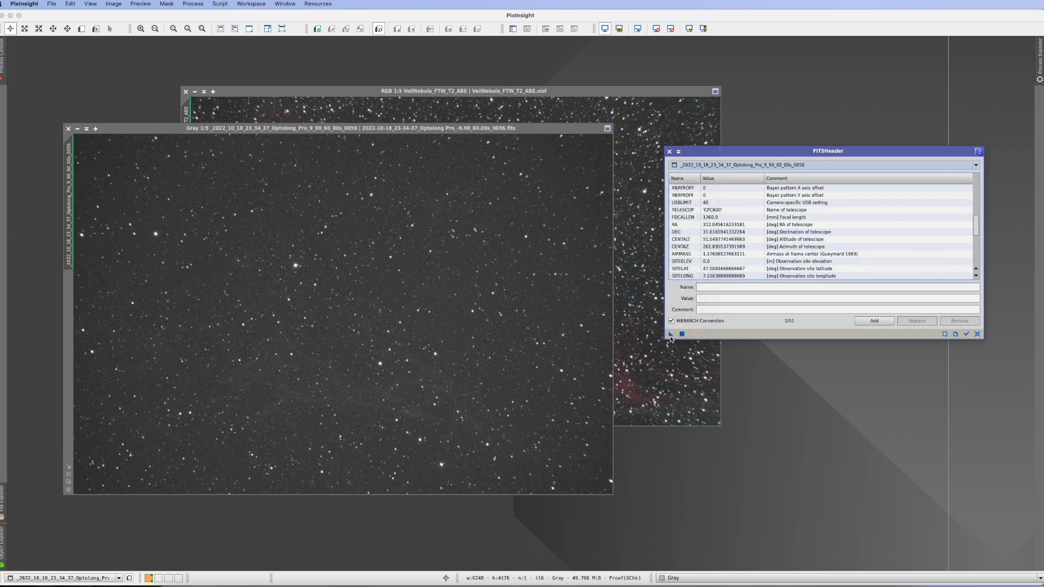
{"action": "left_click_drag", "start_coordinate": [671, 336], "coordinate": [638, 203]}
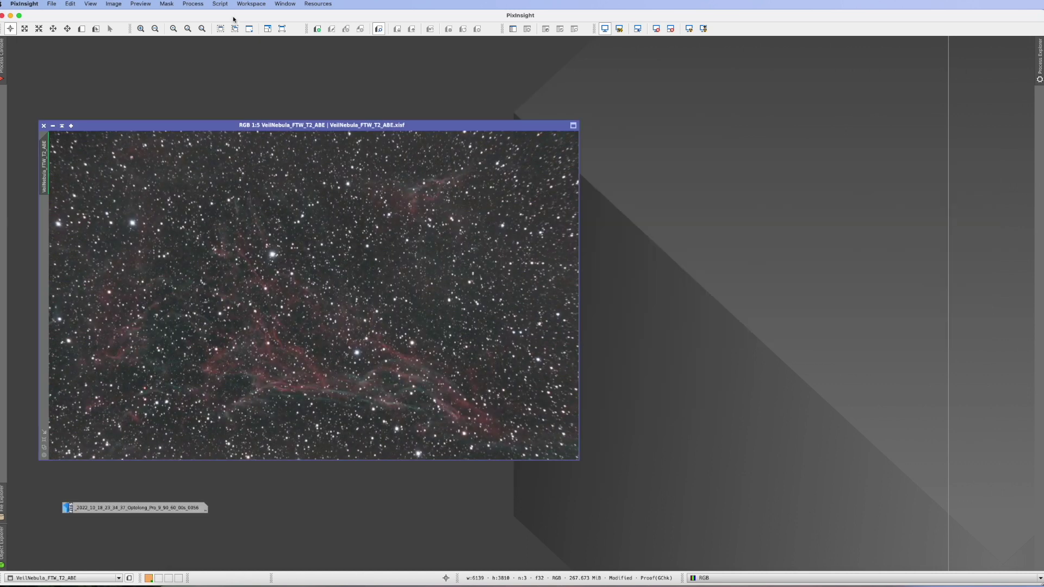
Step: Reopen ImageSolver, pre-filled with RA 20h 48m 10.948s, Dec 31° 36′ 59.74″, 1360 mm
{"action": "left_click", "coordinate": [214, 5]}
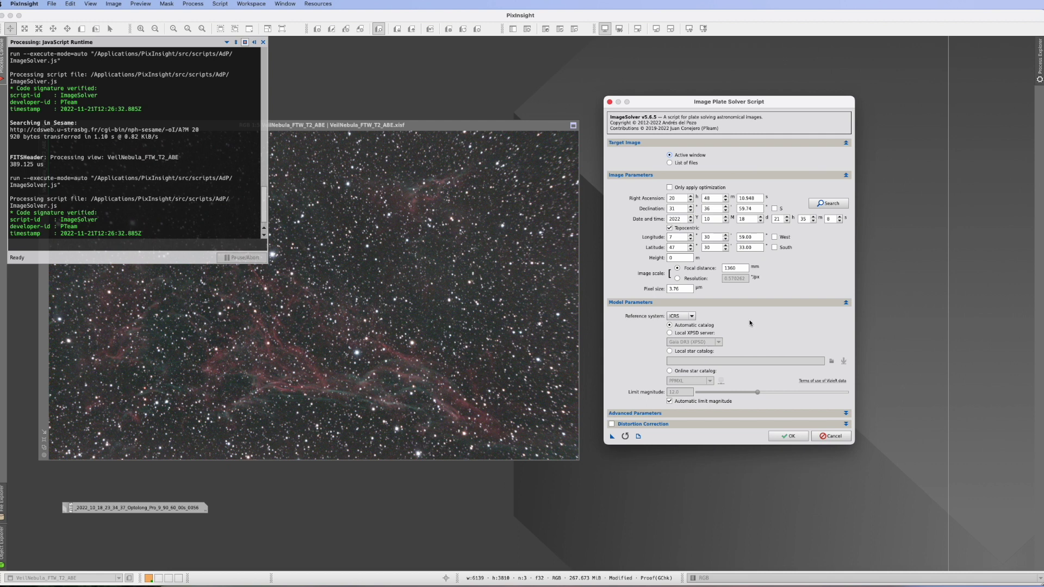
Step: Collapse the Image Parameters section of the plate solver
{"action": "left_click", "coordinate": [846, 175]}
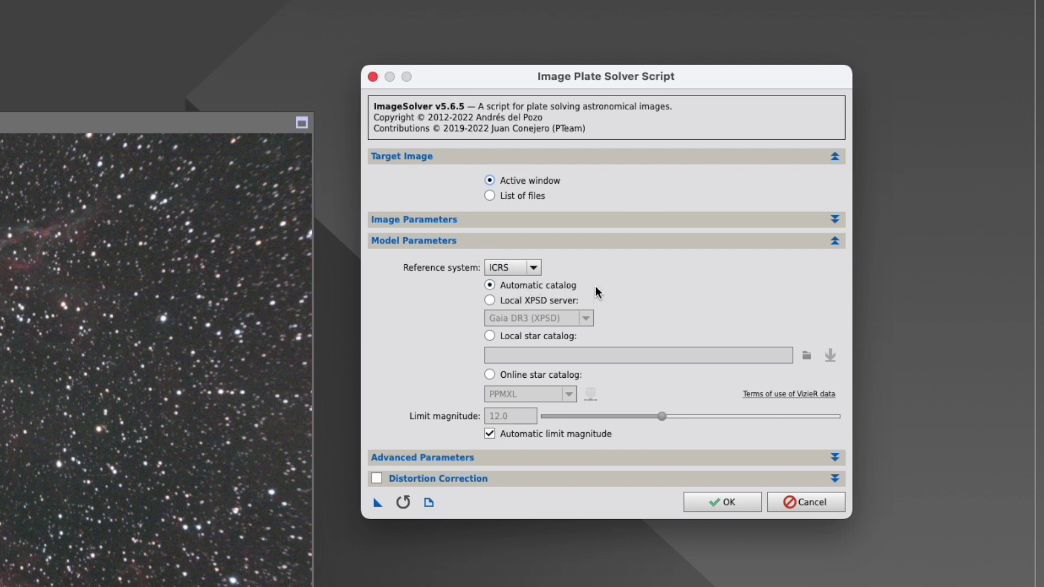
Step: Use the local XPSD server with Gaia DR3 (XPSD) and turn off automatic limit magnitude
{"action": "left_click", "coordinate": [490, 300]}
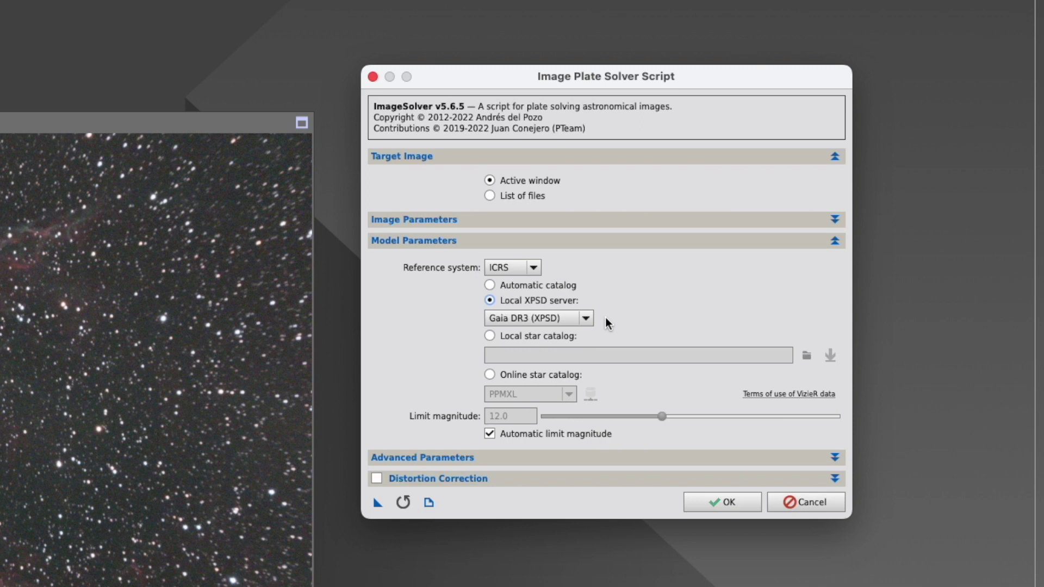
{"action": "left_click", "coordinate": [586, 318]}
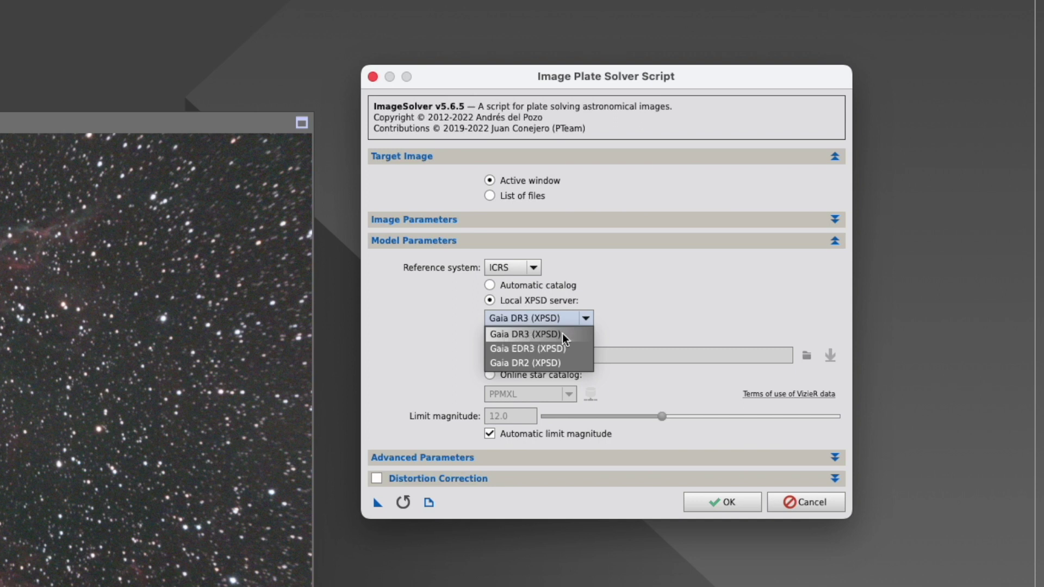
{"action": "left_click", "coordinate": [620, 318]}
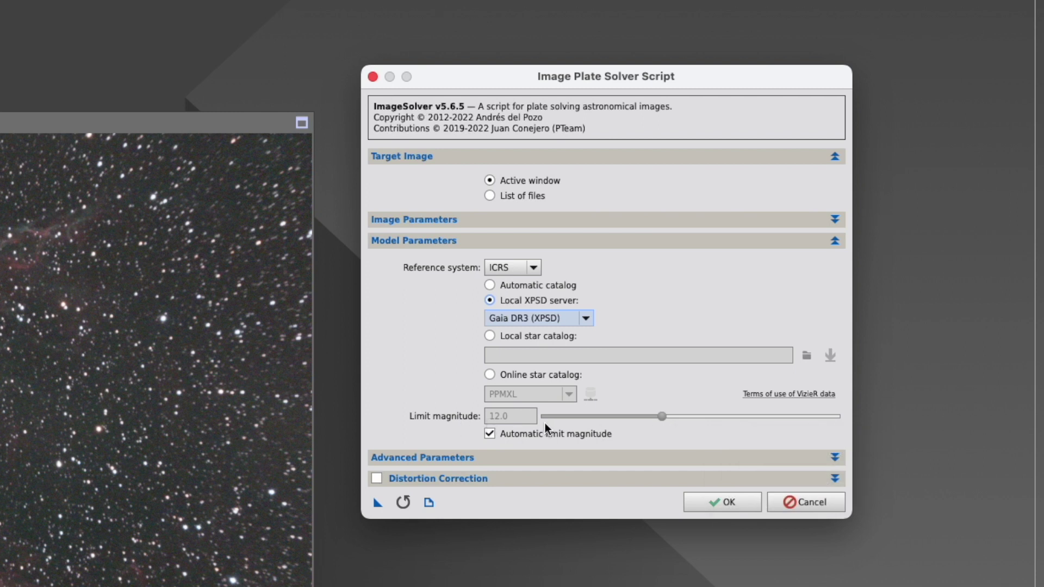
{"action": "left_click", "coordinate": [490, 433]}
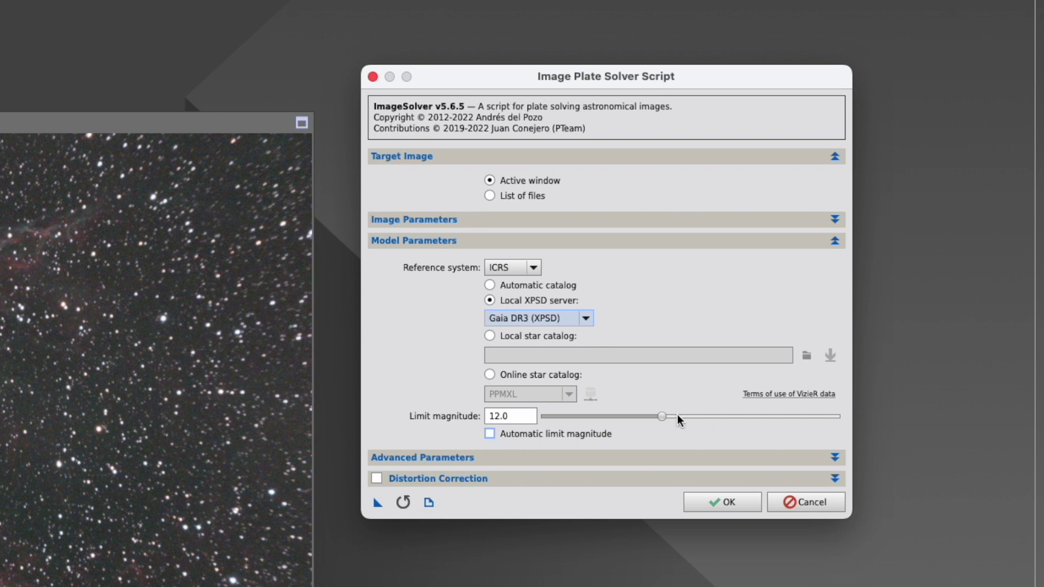
Step: Try a lower limit magnitude, then re-enable automatic limit magnitude, now reading 11.4
{"action": "mouse_move", "coordinate": [662, 417]}
{"action": "left_mouse_down"}
{"action": "mouse_move", "coordinate": [641, 417]}
{"action": "mouse_move", "coordinate": [673, 414]}
{"action": "mouse_move", "coordinate": [656, 416]}
{"action": "left_mouse_up"}
{"action": "left_click", "coordinate": [489, 433]}
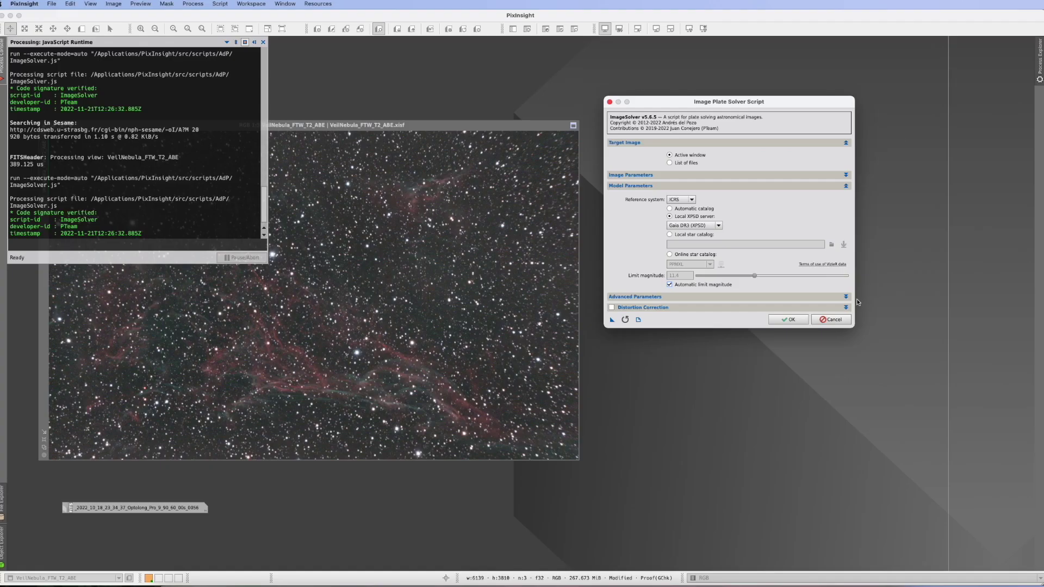
Step: Expand Advanced Parameters and, after trying Triangle similarity, keep Polygons as the alignment algorithm
{"action": "left_click", "coordinate": [834, 458]}
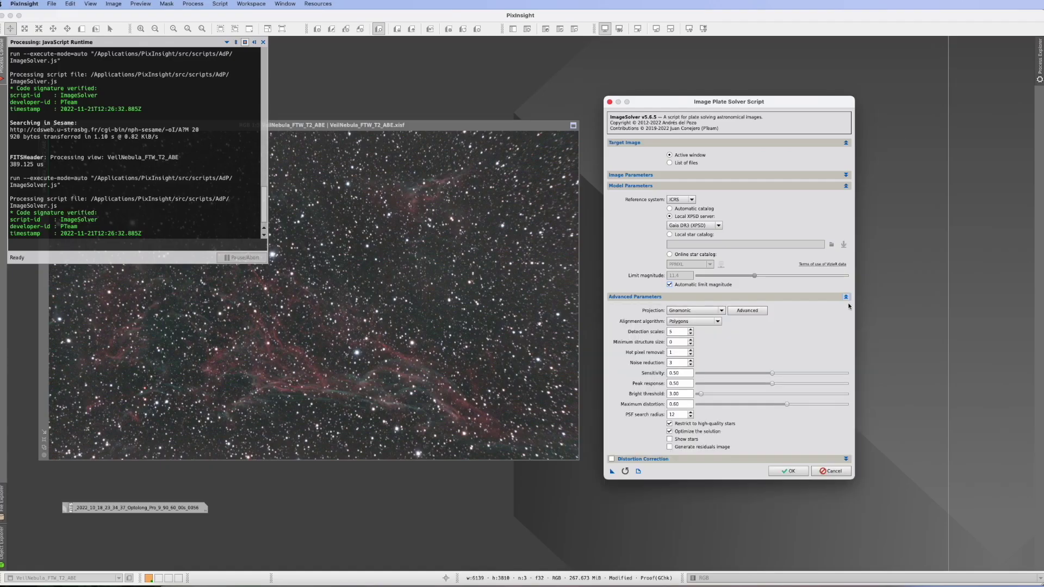
{"action": "left_click", "coordinate": [846, 459]}
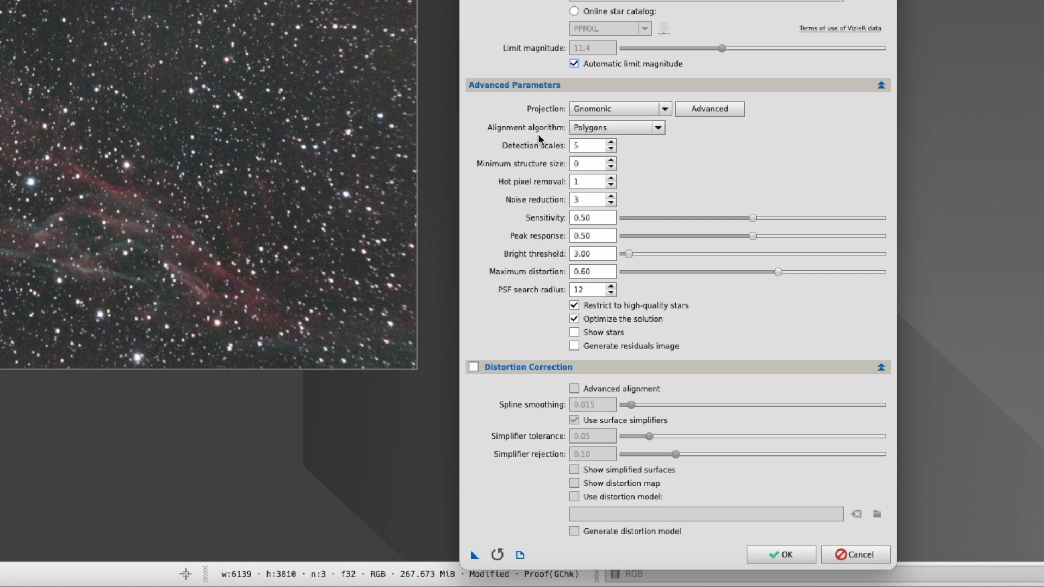
{"action": "left_click", "coordinate": [662, 129]}
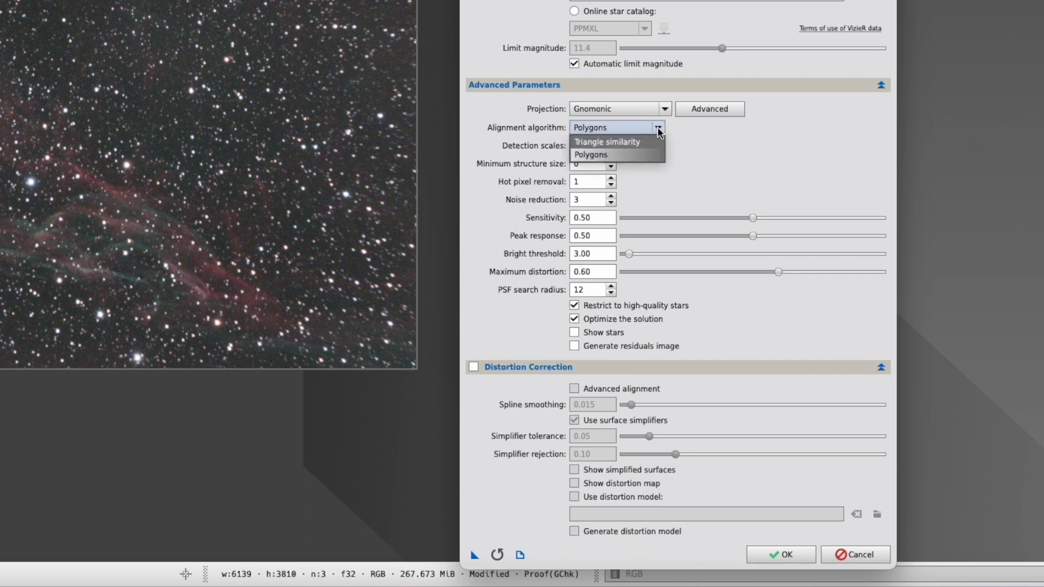
{"action": "left_click", "coordinate": [634, 139]}
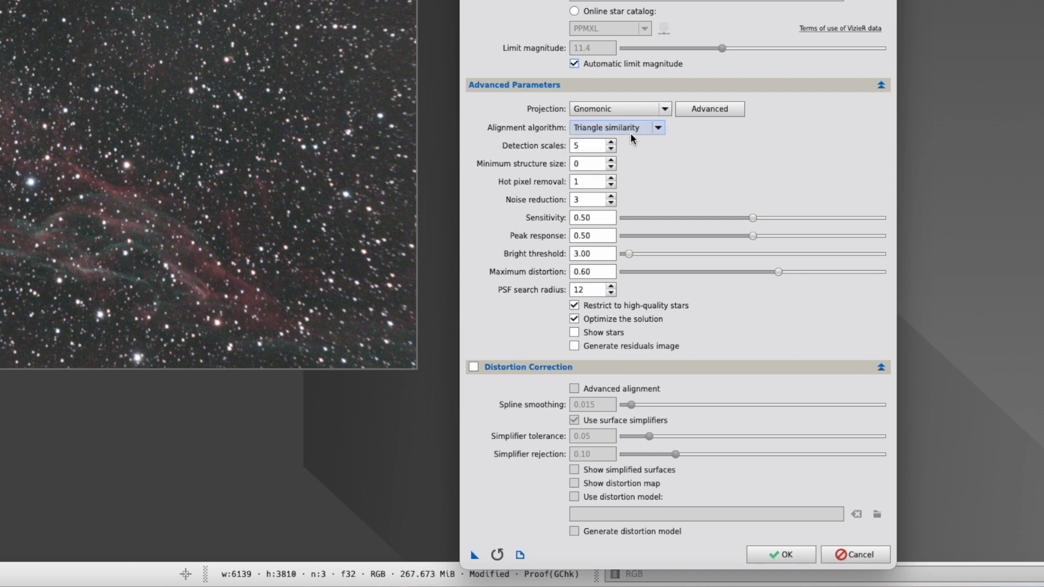
{"action": "mouse_move", "coordinate": [631, 132]}
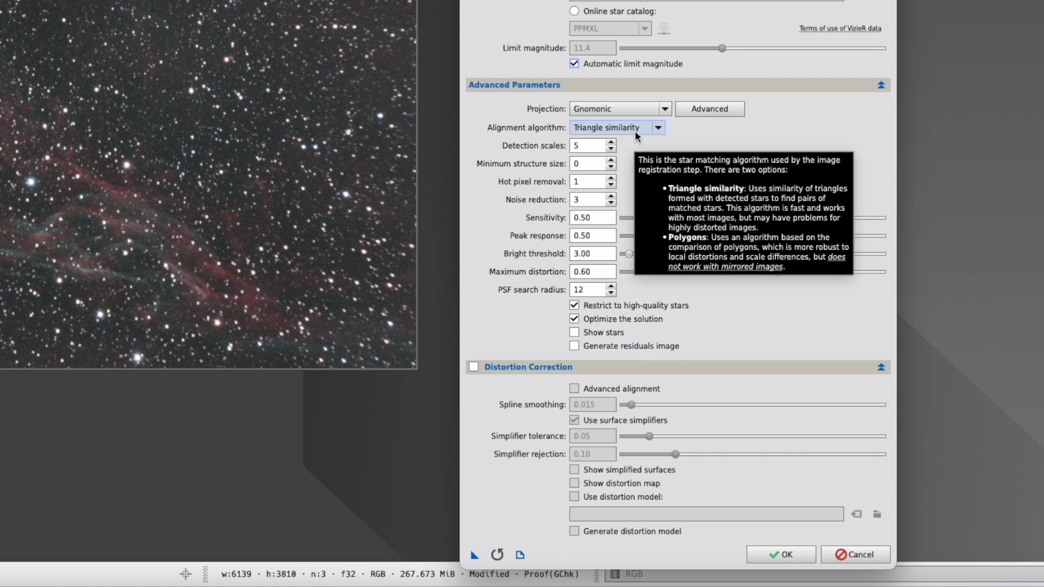
{"action": "left_click", "coordinate": [658, 128]}
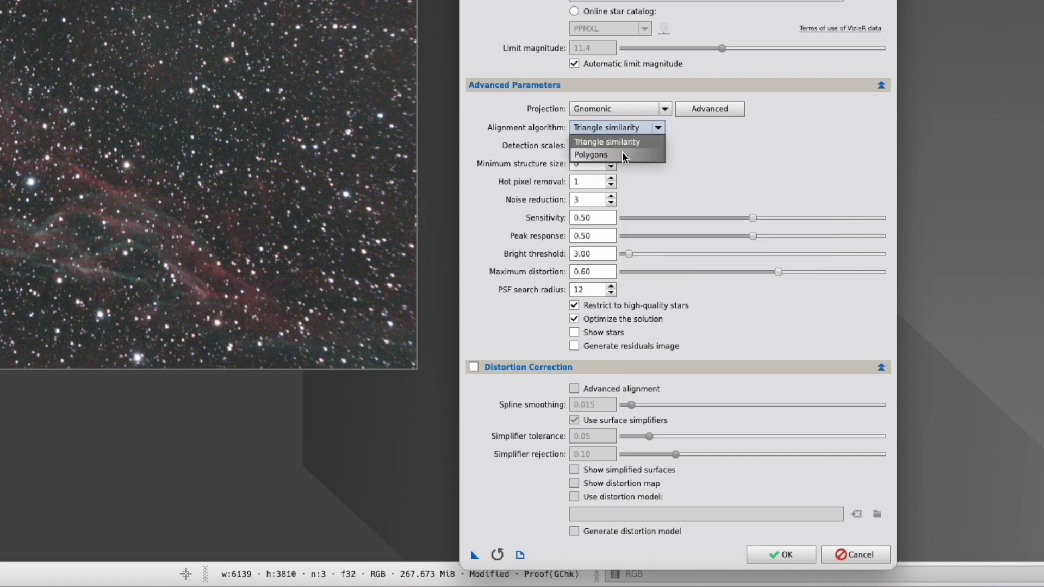
{"action": "left_click", "coordinate": [622, 155]}
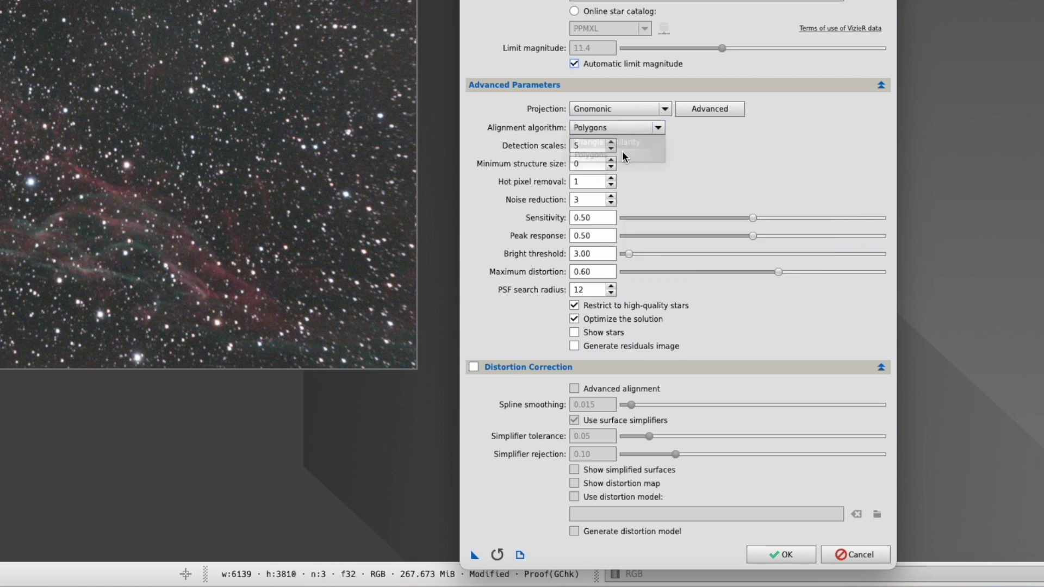
{"action": "left_click", "coordinate": [661, 128]}
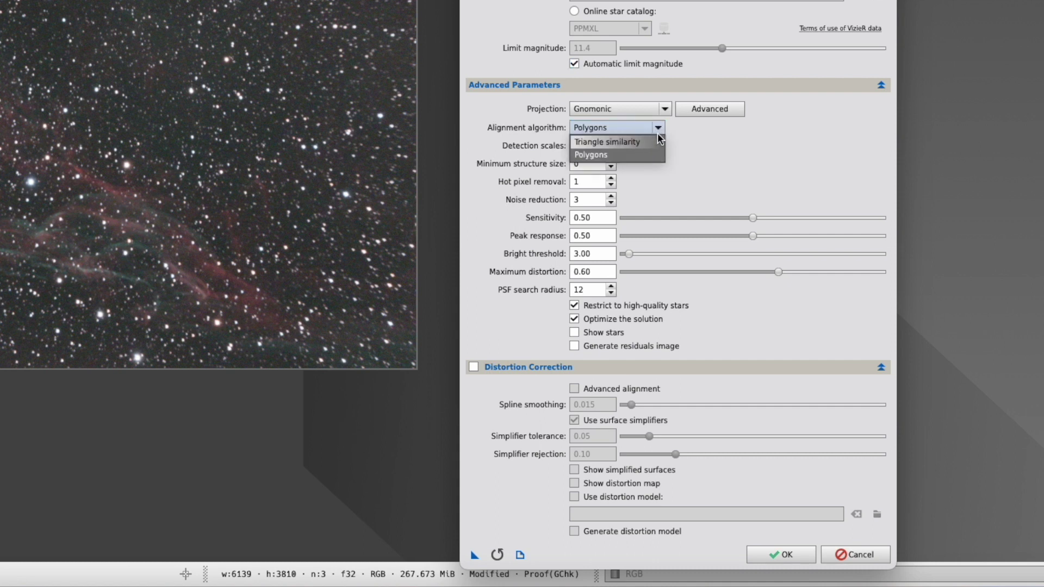
{"action": "left_click", "coordinate": [594, 154]}
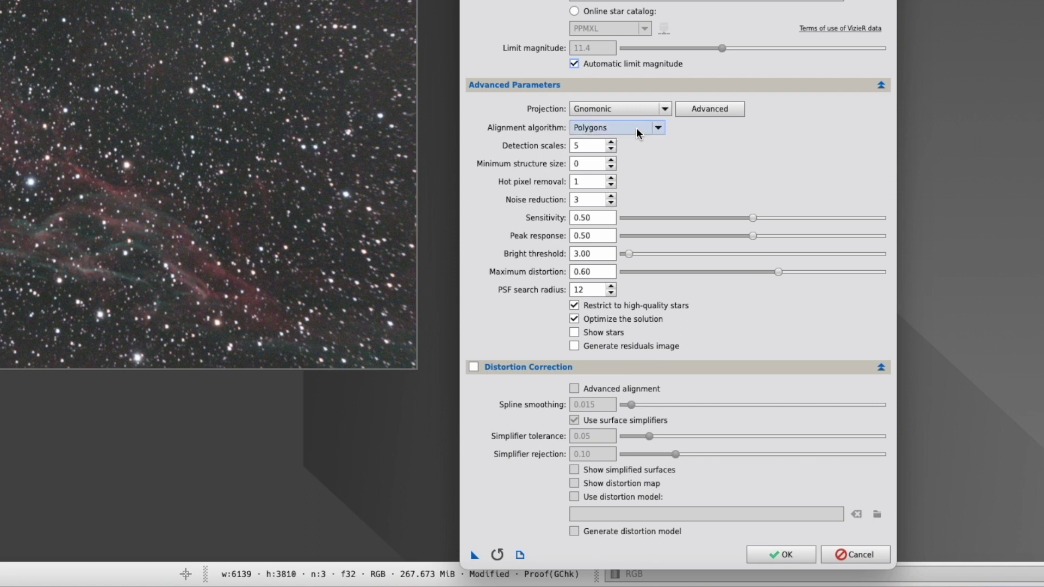
Step: Raise minimum structure size to 2 and set noise reduction to 5
{"action": "mouse_move", "coordinate": [637, 129]}
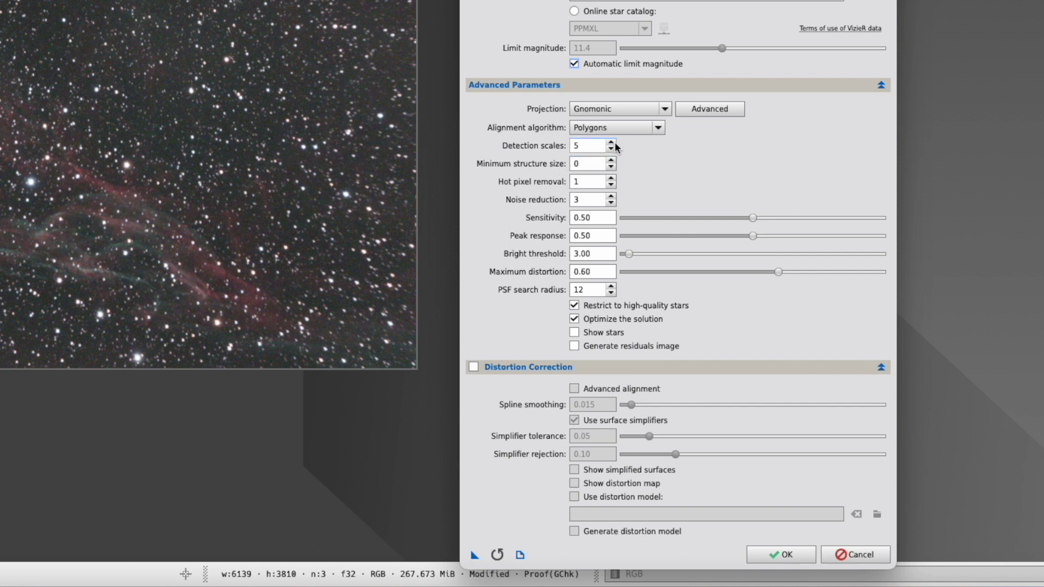
{"action": "left_click", "coordinate": [612, 161]}
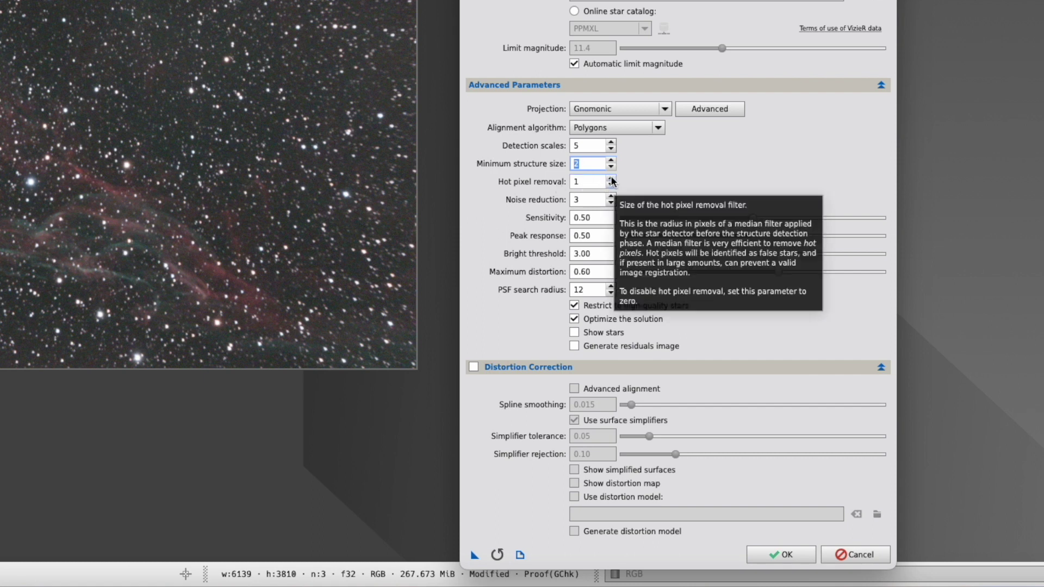
{"action": "mouse_move", "coordinate": [578, 200]}
{"action": "double_click", "coordinate": [576, 200]}
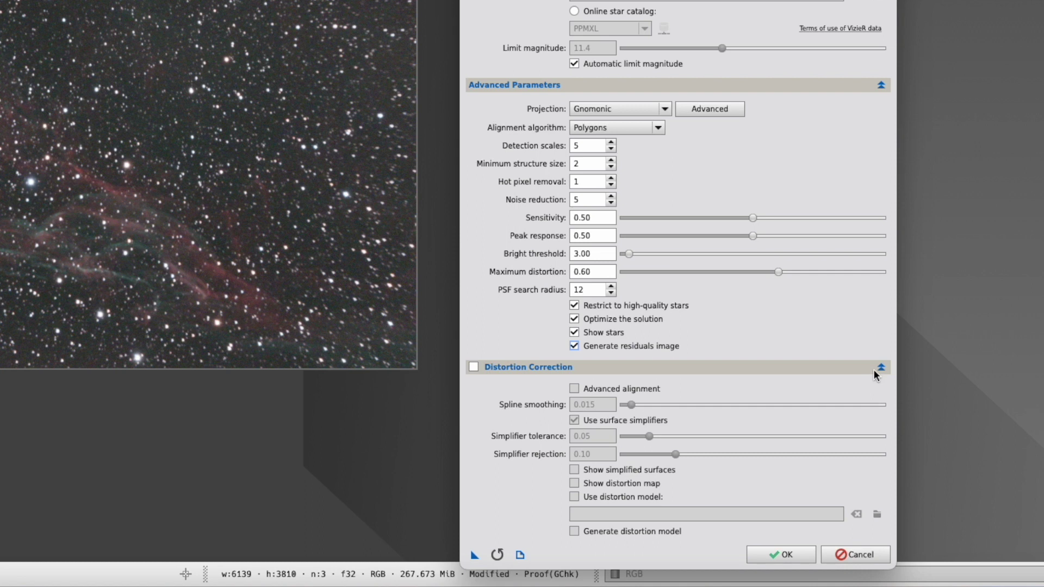
Step: Collapse Advanced Parameters and enable Distortion Correction with defaults: smoothing 0.015, tolerance 0.05, rejection 0.10
{"action": "left_click", "coordinate": [881, 86]}
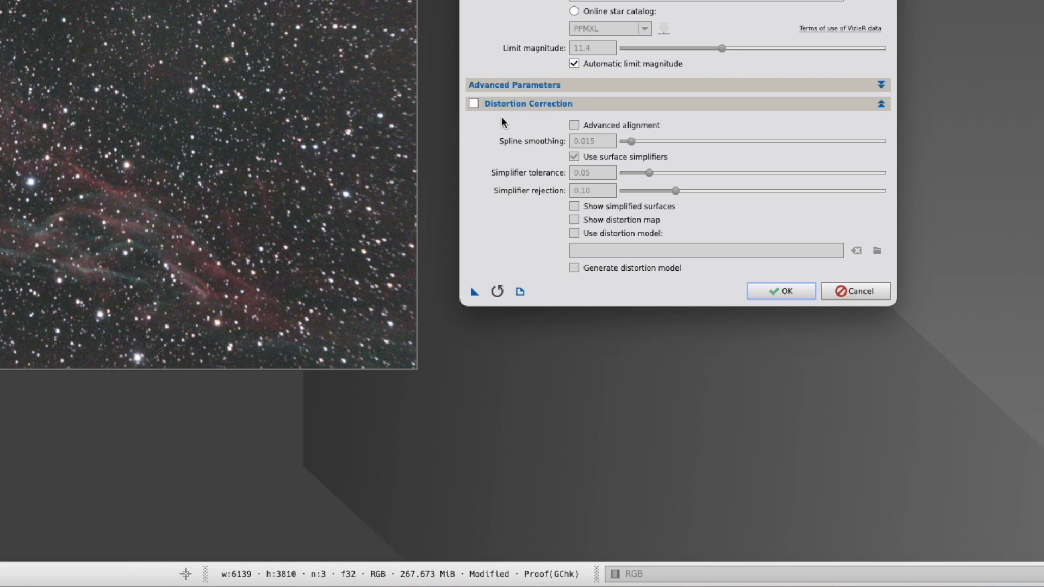
{"action": "left_click", "coordinate": [474, 104]}
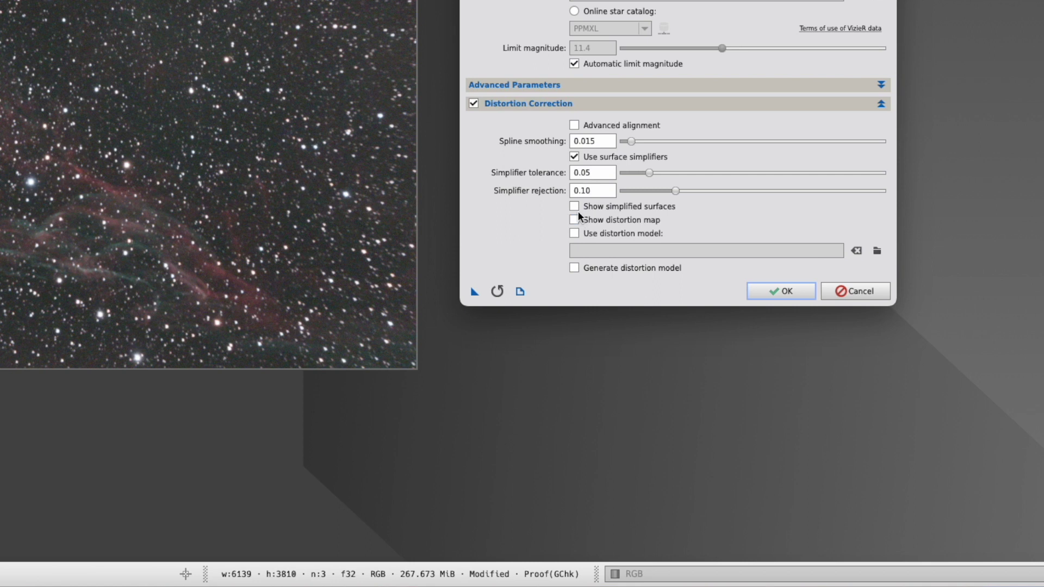
{"action": "mouse_move", "coordinate": [575, 220]}
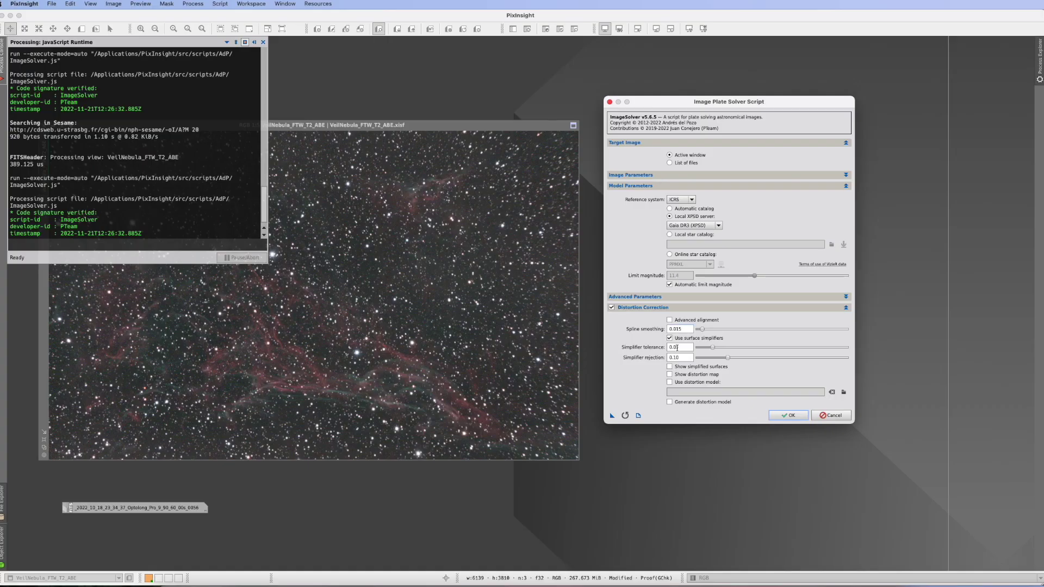
Step: Run plate solving of VeilNebula_FTW_T2_ABE against the local Gaia catalog
{"action": "left_click", "coordinate": [786, 416]}
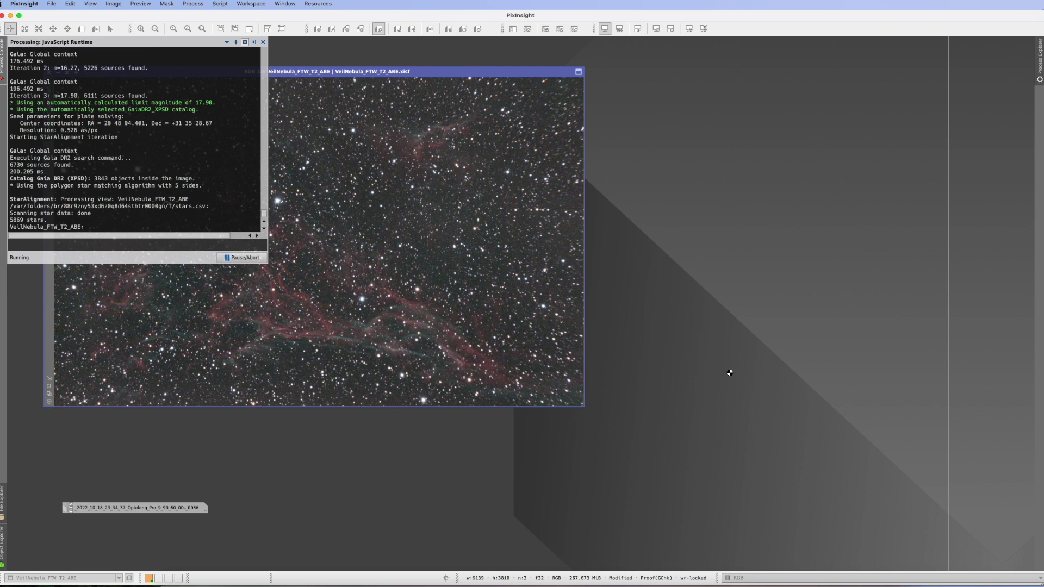